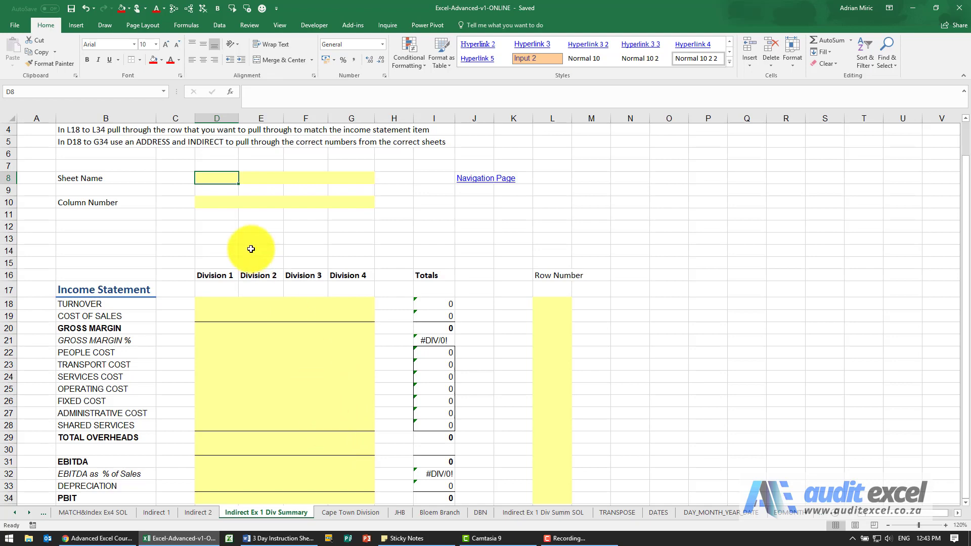
Step: Enter the exact sheet names Cape Town Division in D8 and JHB in E8 of the Indirect Ex 1 Div Summary sheet
click(357, 513)
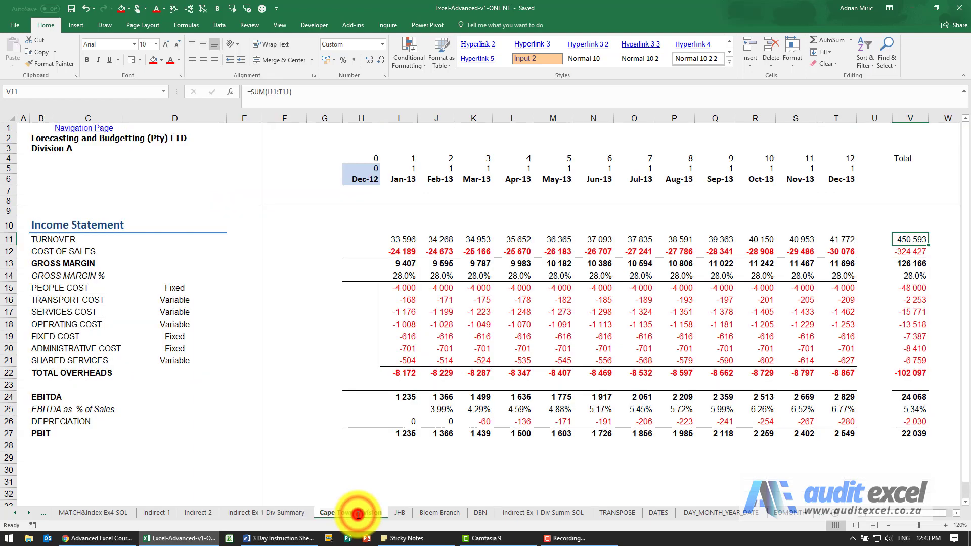
click(295, 515)
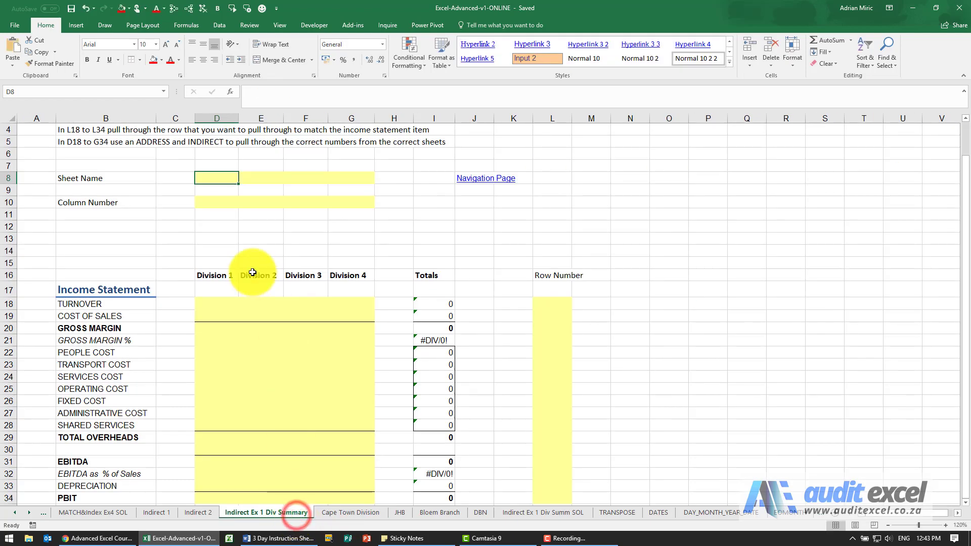
text(Cape Town Division)
click(407, 509)
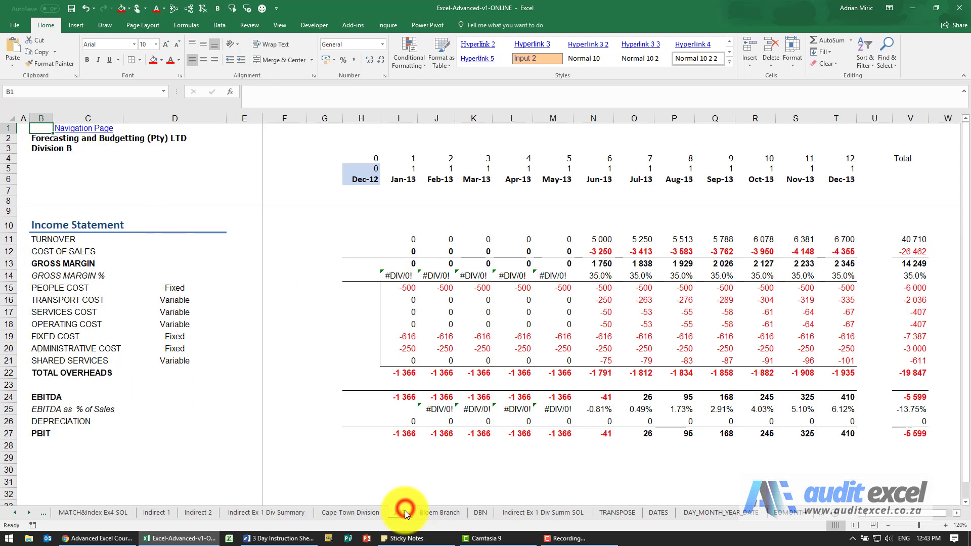
click(282, 514)
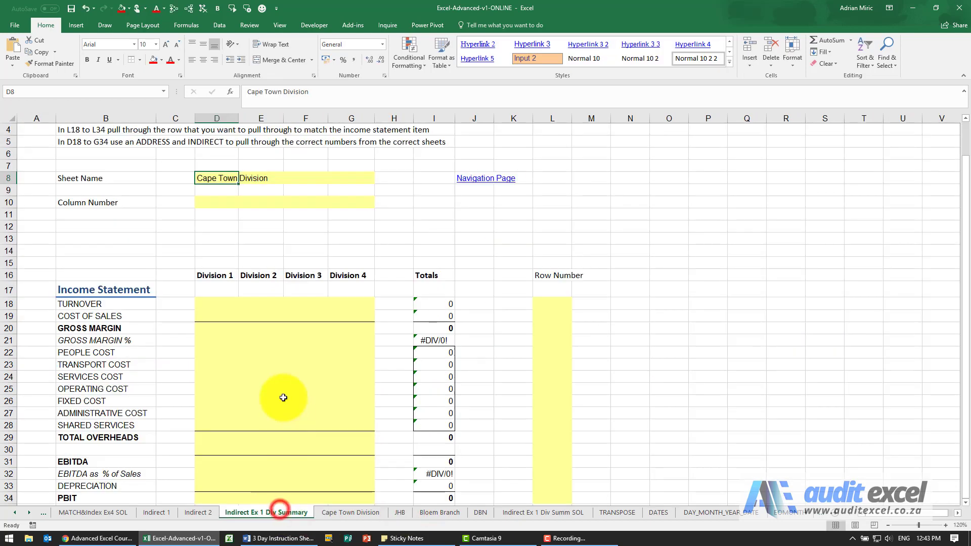
click(266, 179)
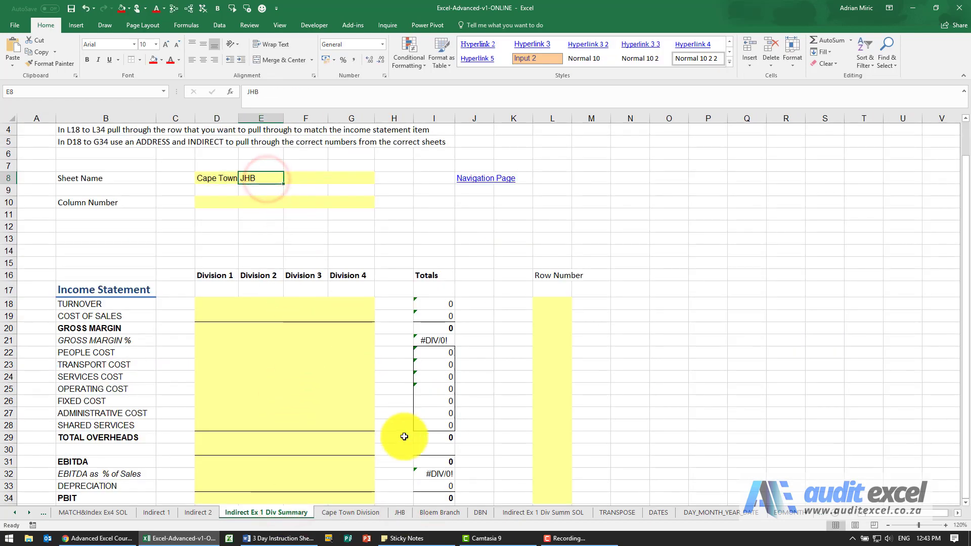
Step: Fill in the remaining sheet names, Bloem Branch in F8 and DBN in G8, copied from their sheets
click(429, 512)
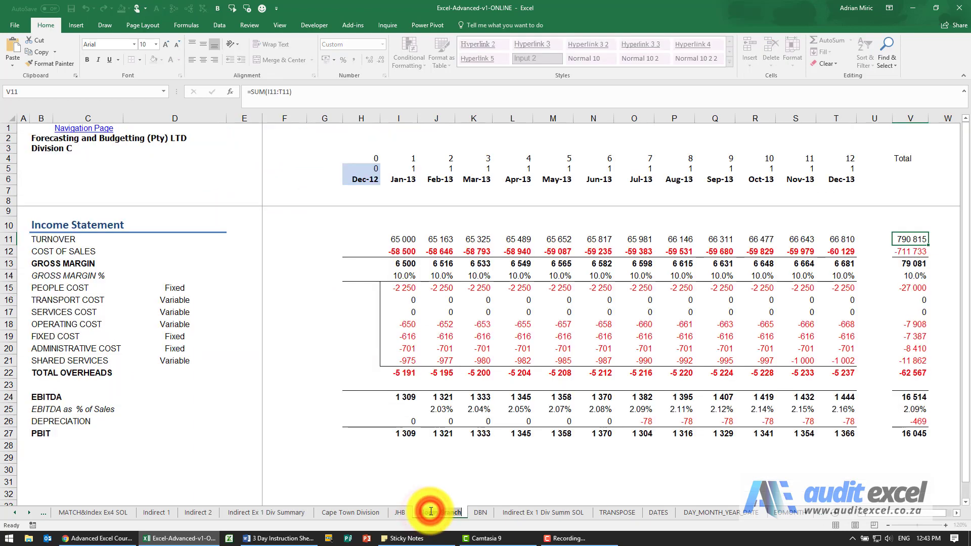
click(297, 511)
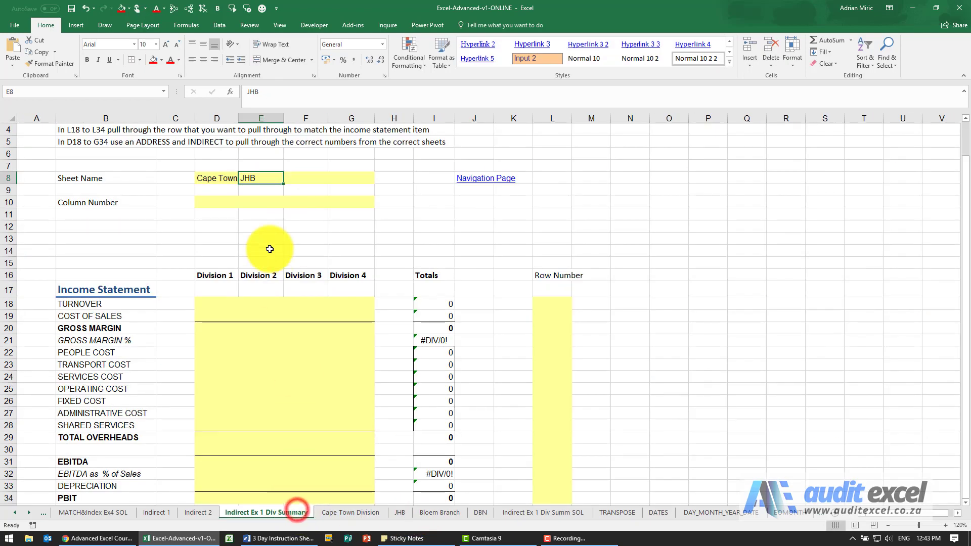
click(299, 180)
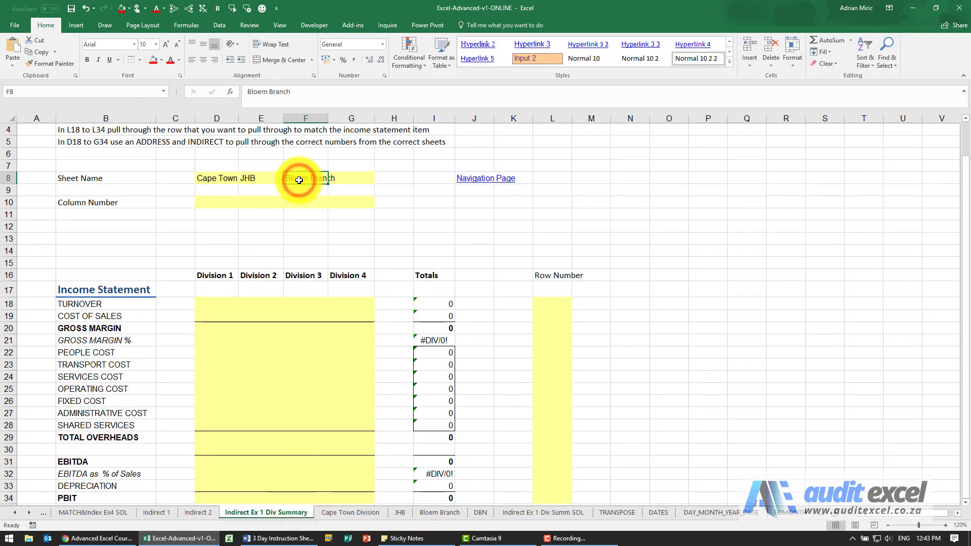
click(478, 512)
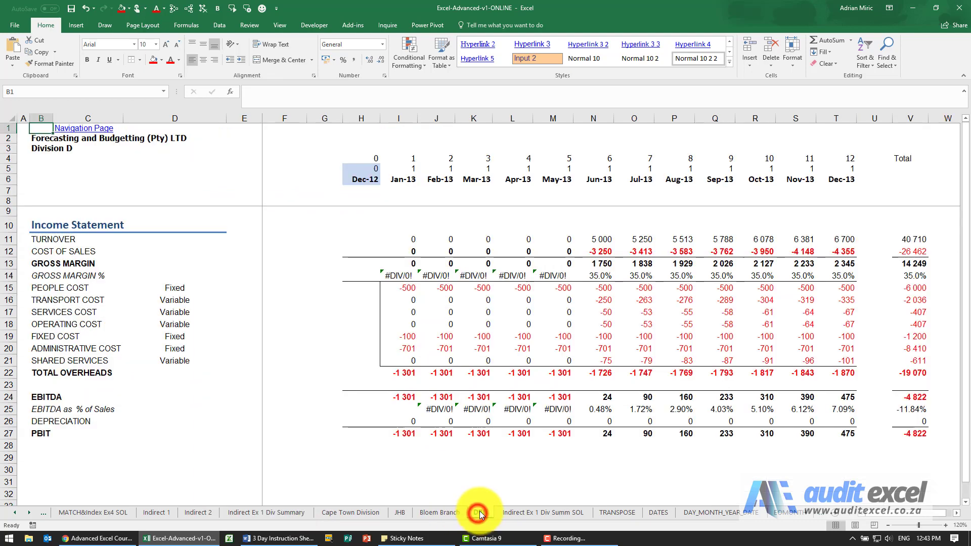
click(304, 511)
click(350, 179)
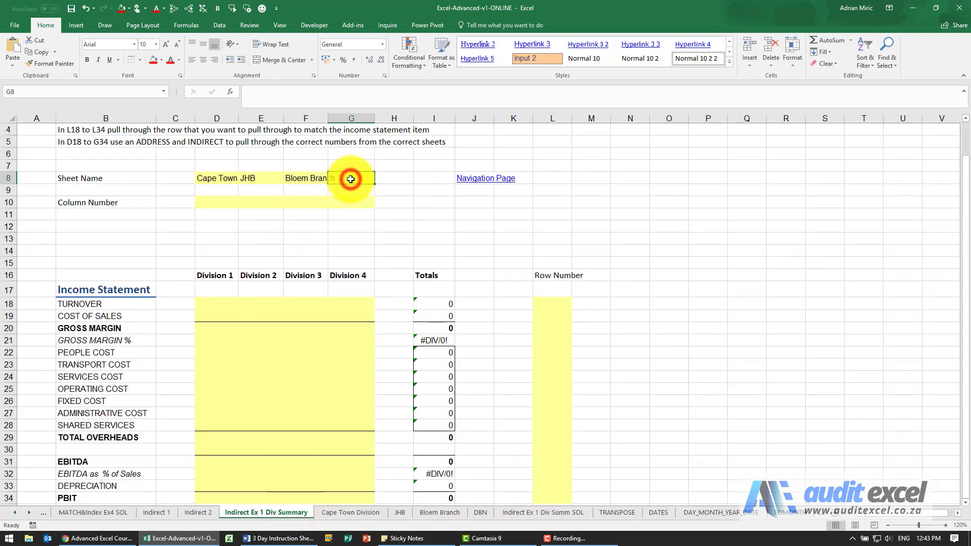
Step: Check the position of the Total column on the Cape Town Division sheet and enter 22 as the Division 1 column number in D10
click(365, 512)
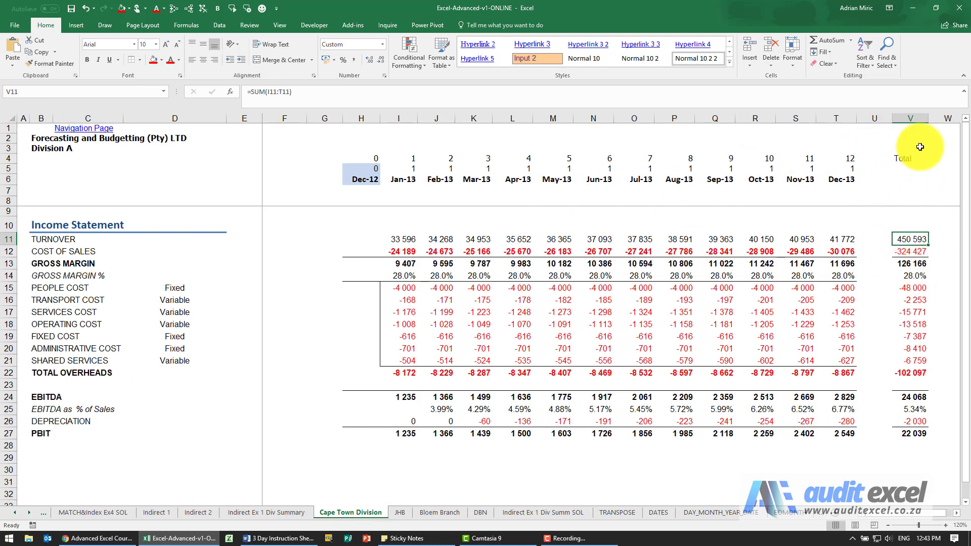
click(277, 511)
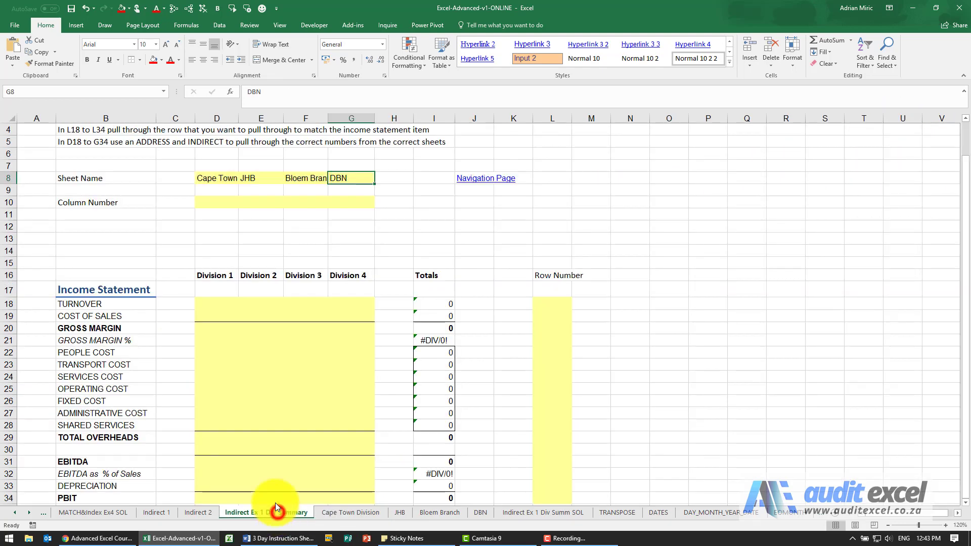
click(221, 200)
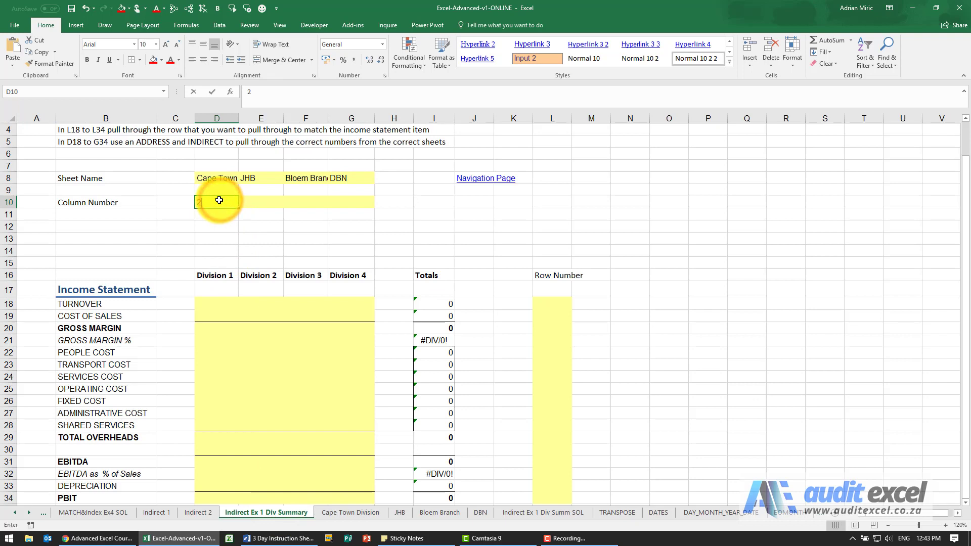
text(22)
key(Tab)
Step: Link E10 to the column number in D10 and copy the relative formula into F10 and G10
text(=)
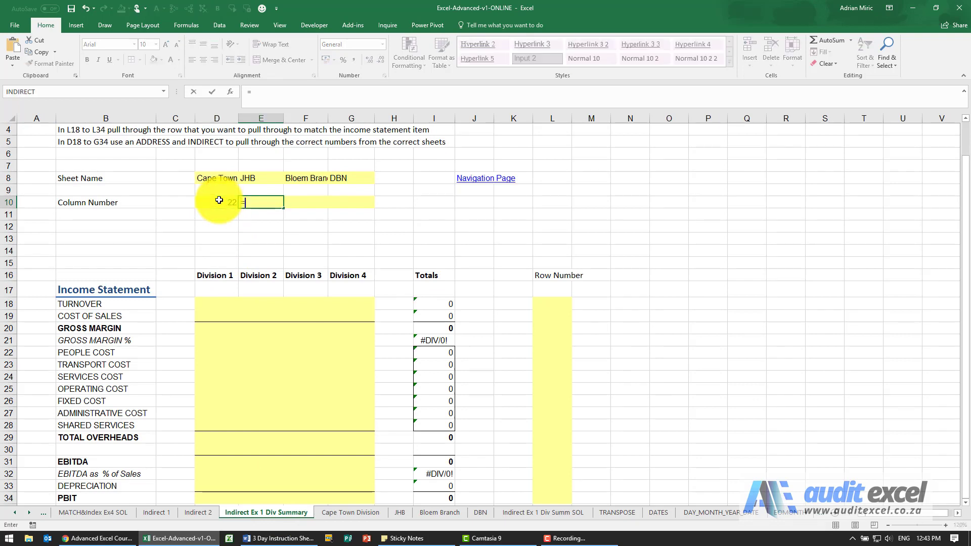
key(Return)
key(ctrl+c)
key(Right)
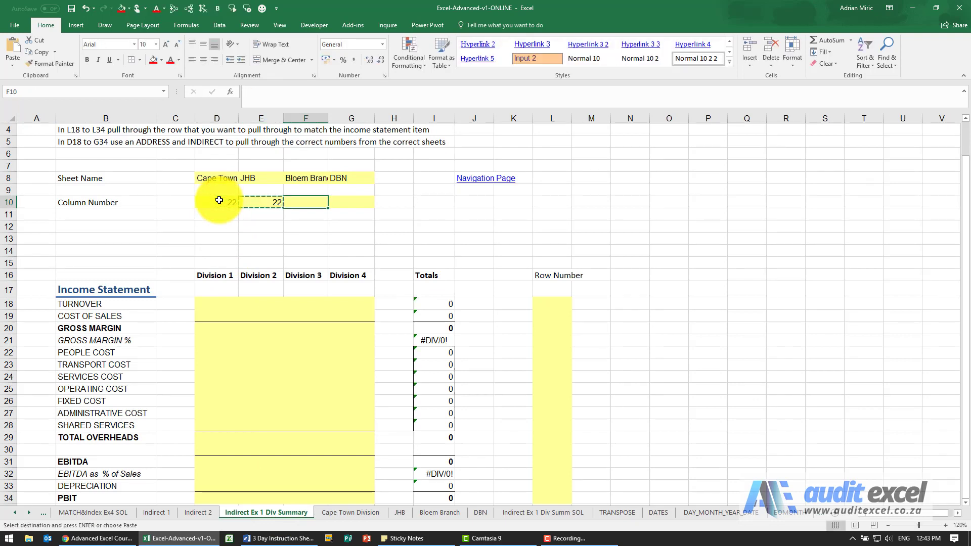
key(Escape)
key(Right)
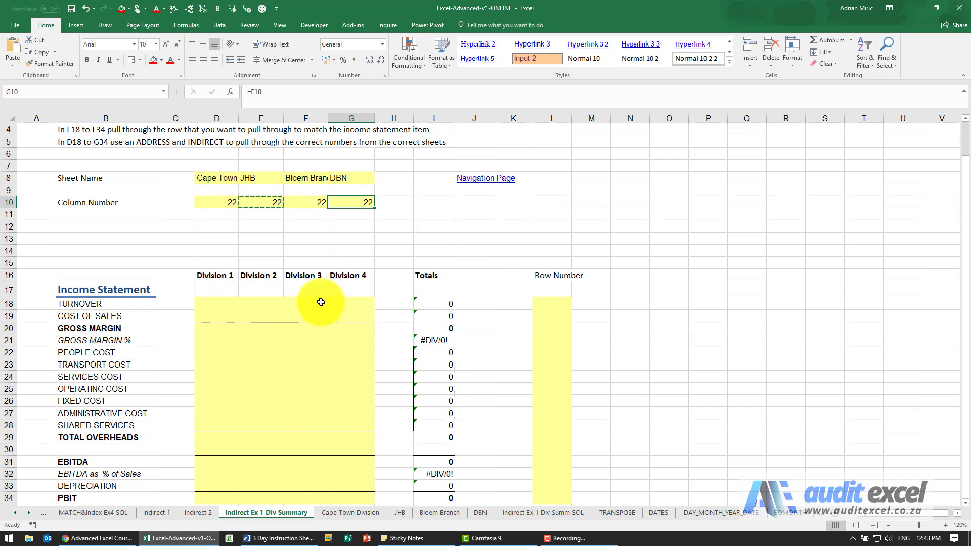
Step: Check the TURNOVER row on the Cape Town Division sheet and enter 11 as its row number in L18
click(535, 306)
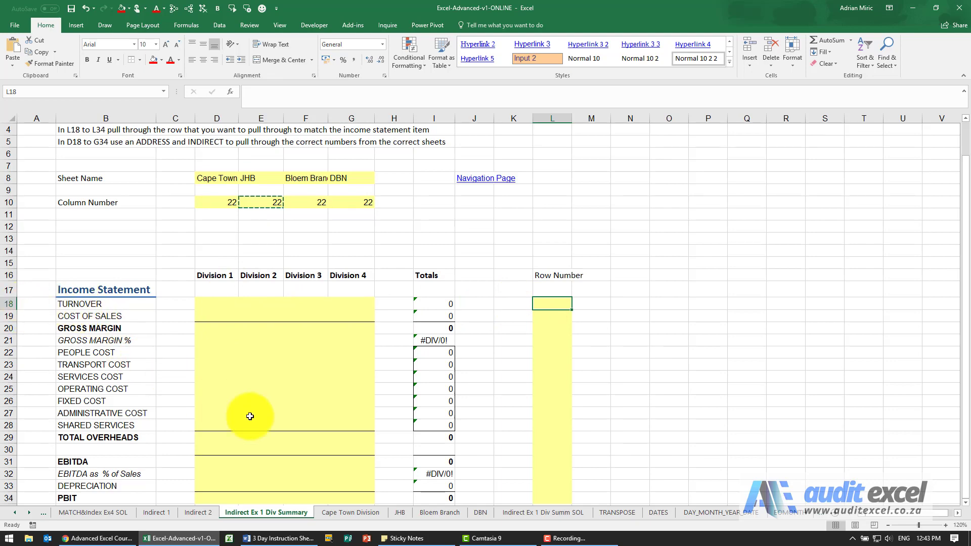
click(349, 510)
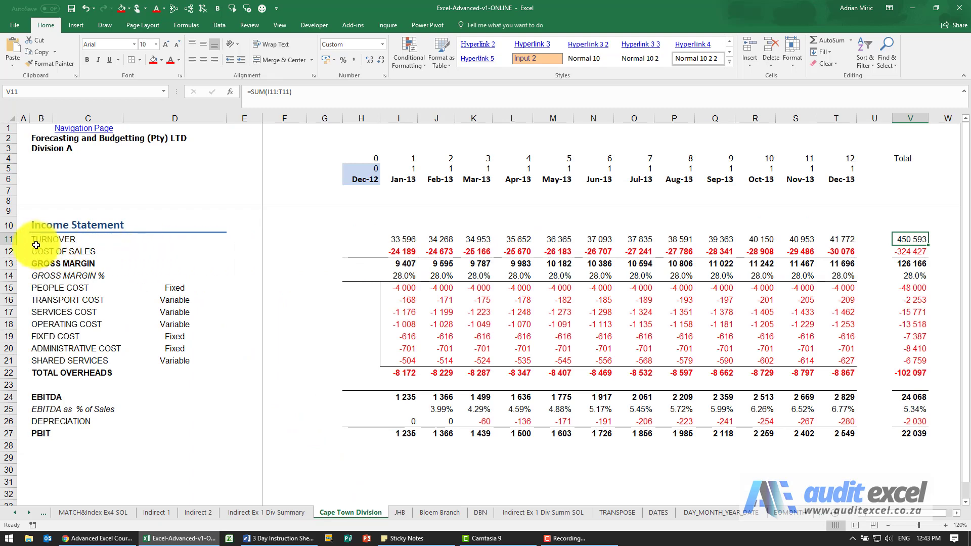
click(259, 512)
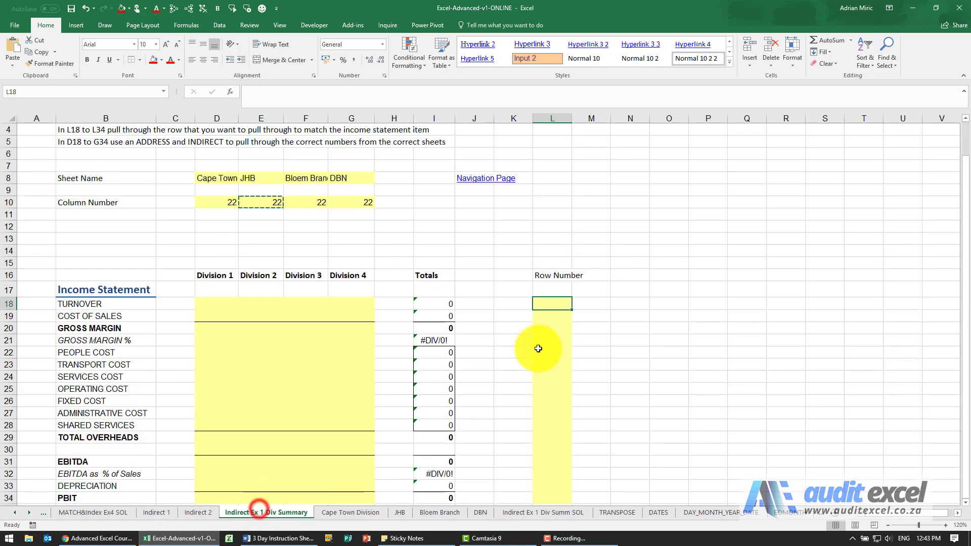
text(11)
key(Return)
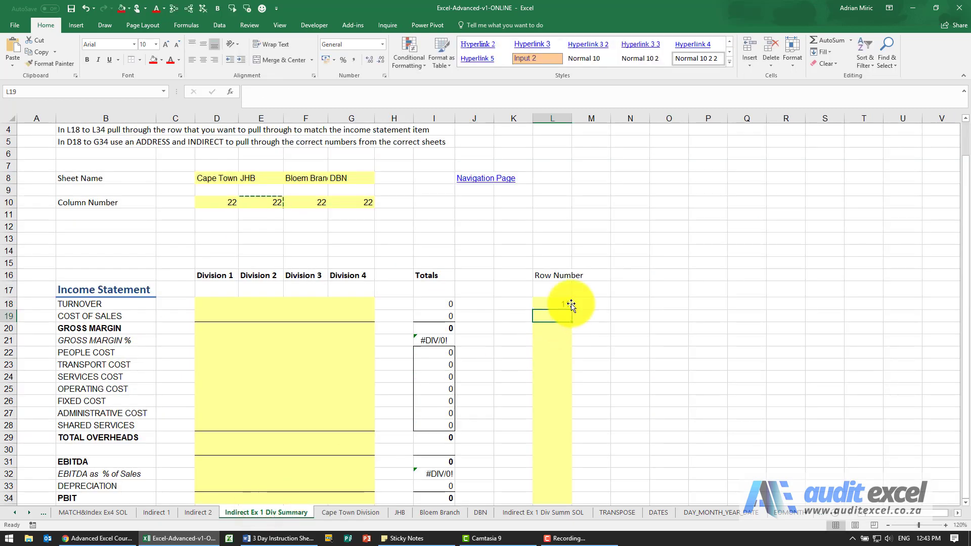
Step: Enter the formula =L18+1 in L19 and copy it down the Row Number column to L34
text(=)
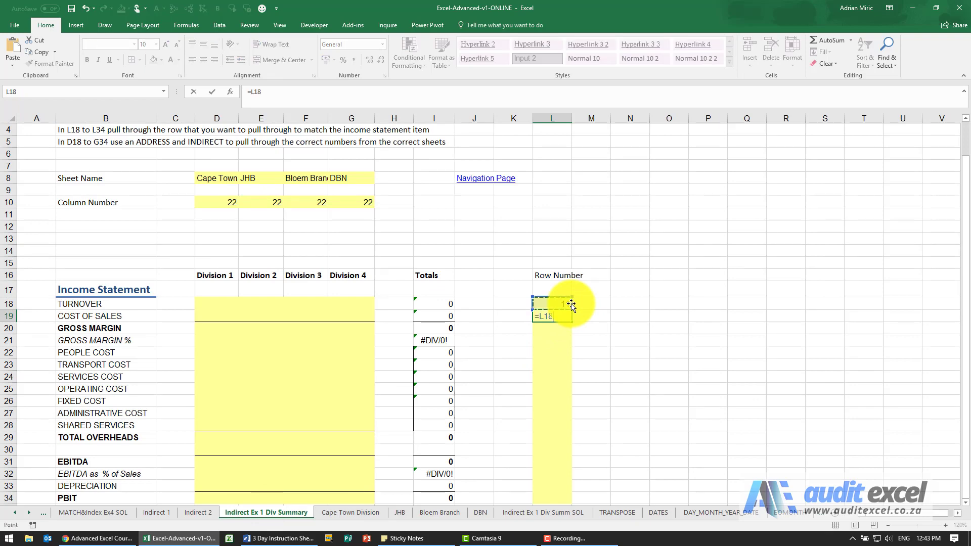
key(Return)
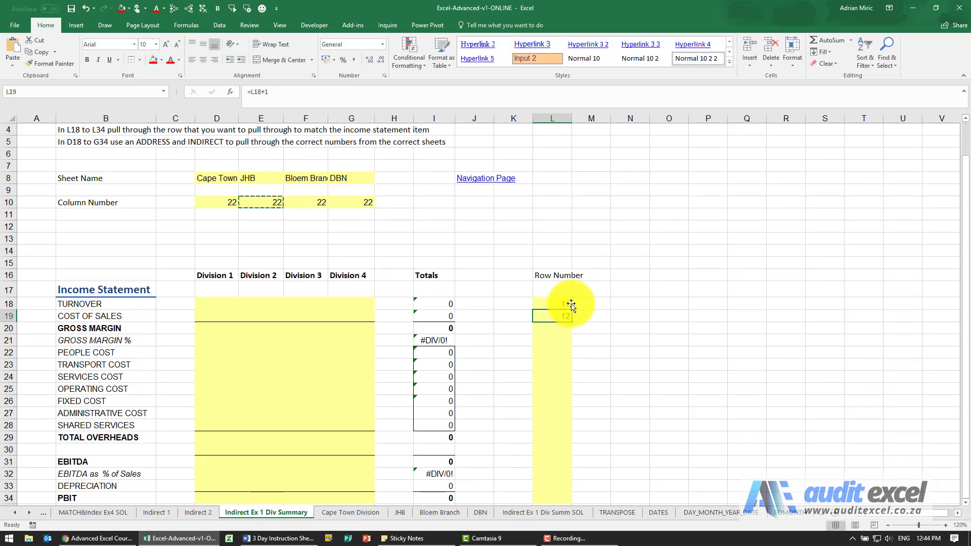
scroll(576, 299, down, 1)
shift+click(558, 459)
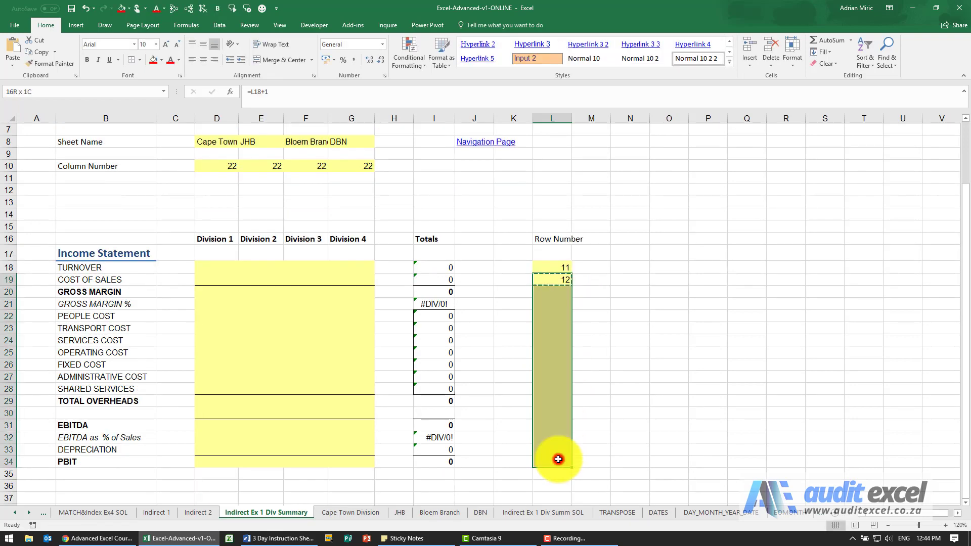
key(ctrl+v)
scroll(530, 401, up, 2)
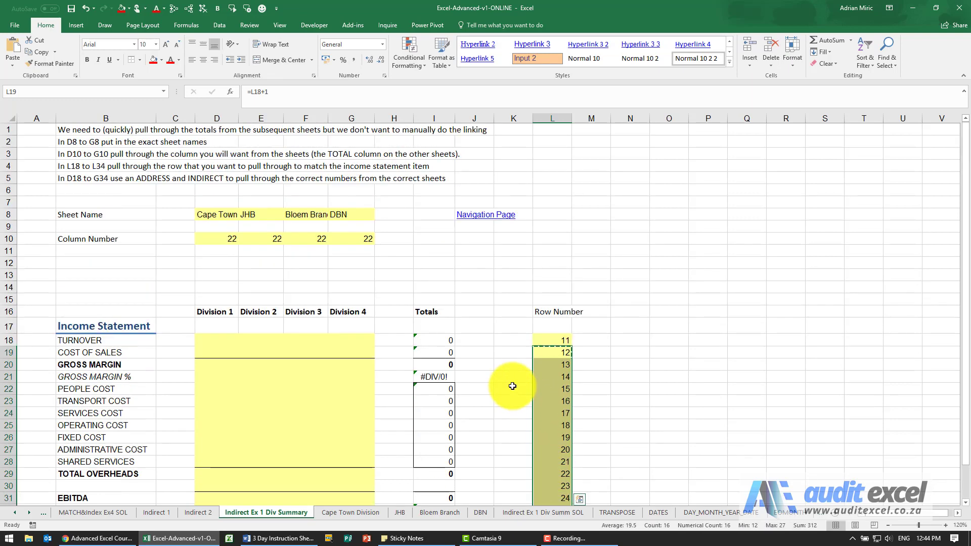
scroll(479, 348, down, 2)
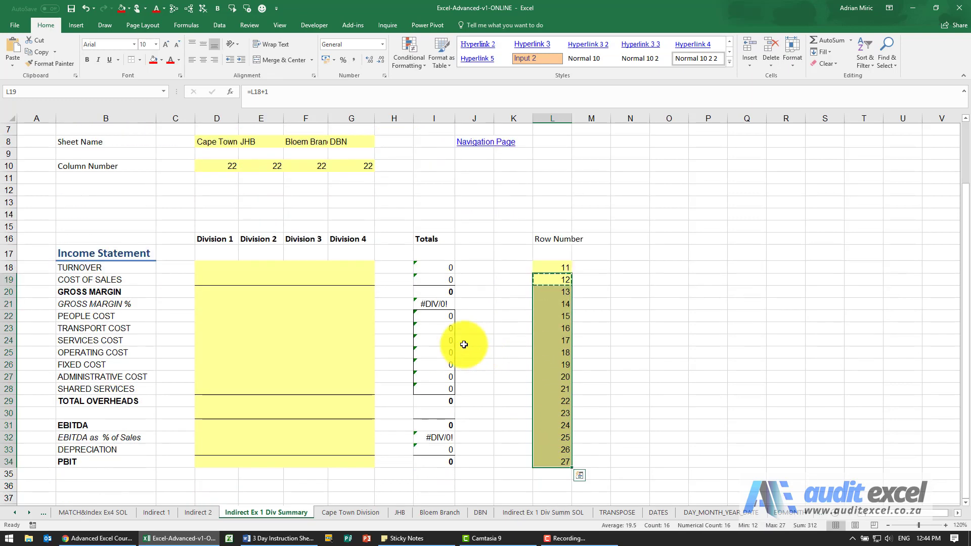
Step: Insert an ADDRESS function in D18 for Division 1 TURNOVER, with the column-locked reference $L18 as its row number argument
click(217, 266)
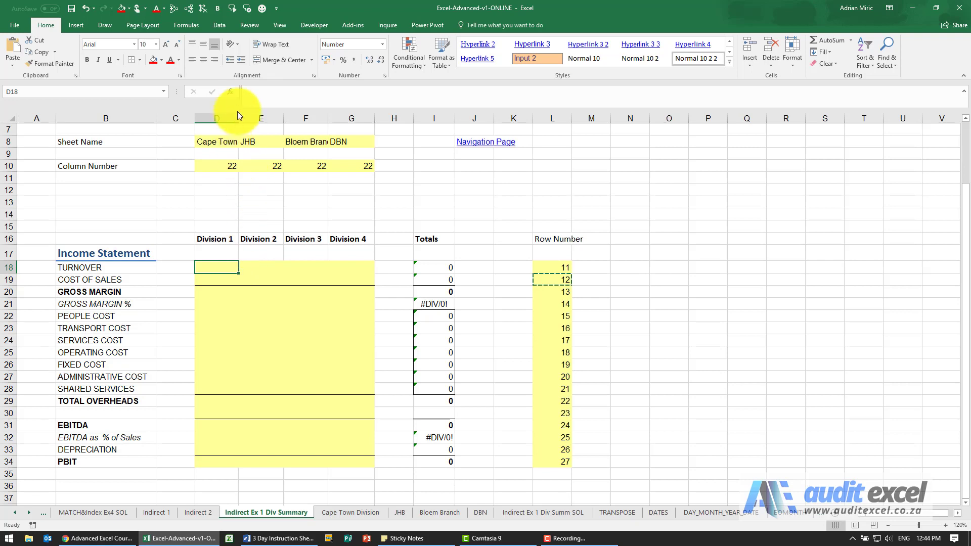
click(229, 92)
click(415, 256)
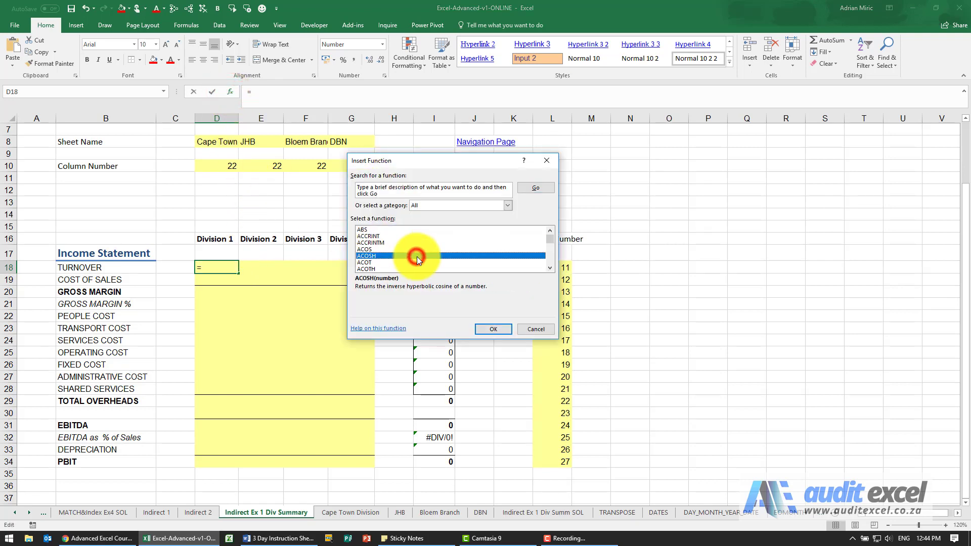
key(Return)
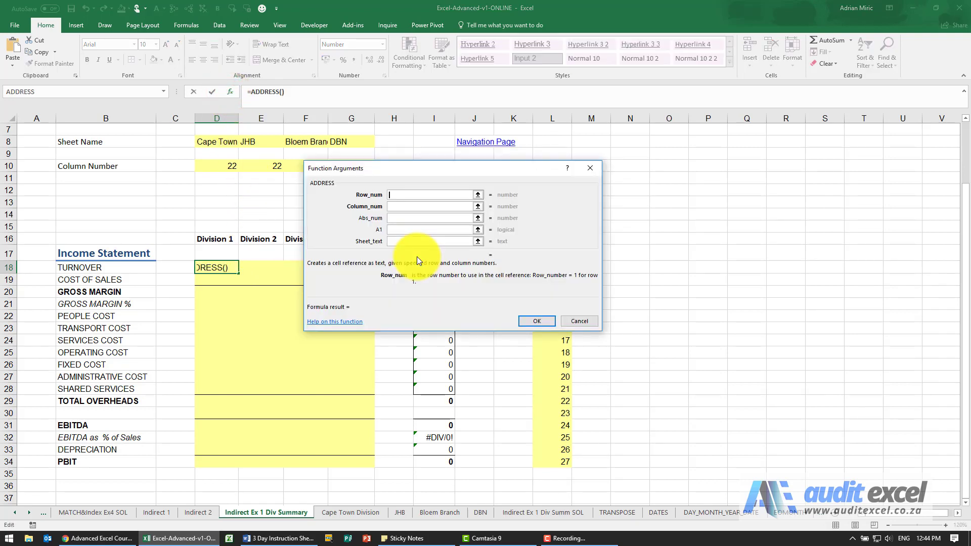
drag(404, 173, 357, 320)
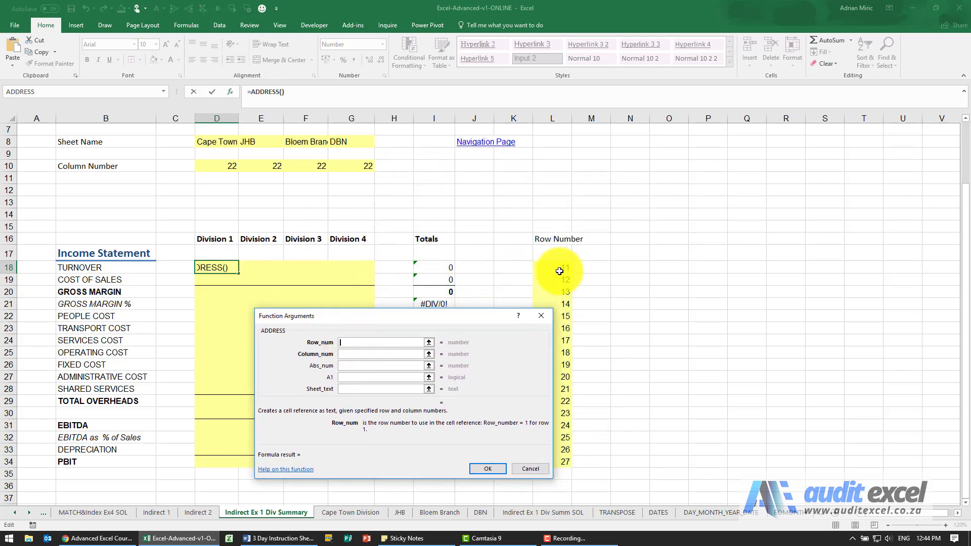
key(F4)
key(F4)
key(F4)
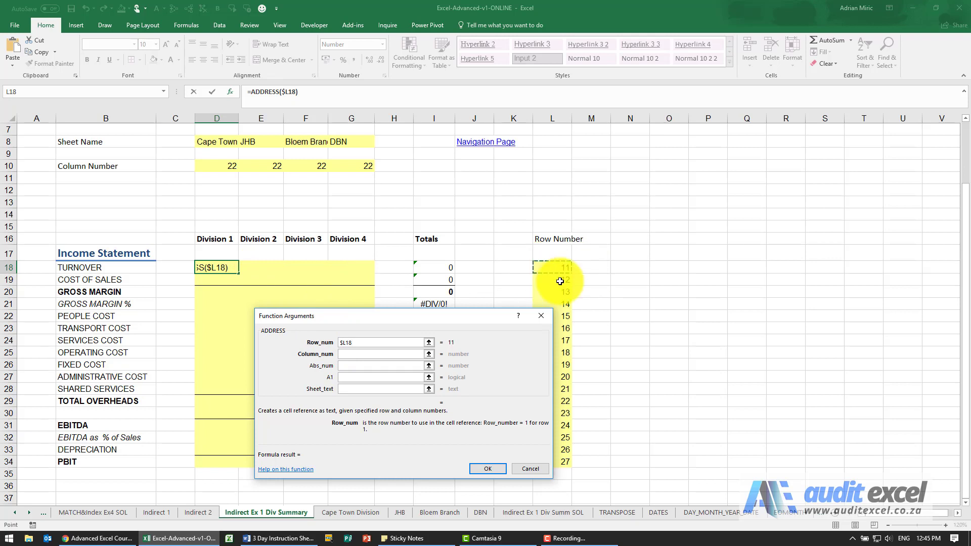
Step: Complete the ADDRESS function in D18 with D$10 as the column number and D$8 as the sheet text, leaving Abs_num and A1 empty
click(375, 355)
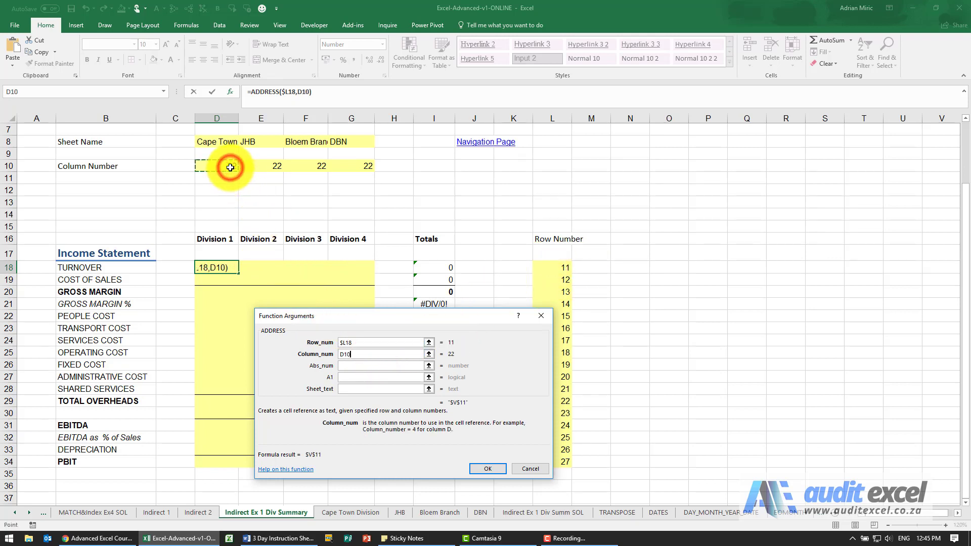
key(F4)
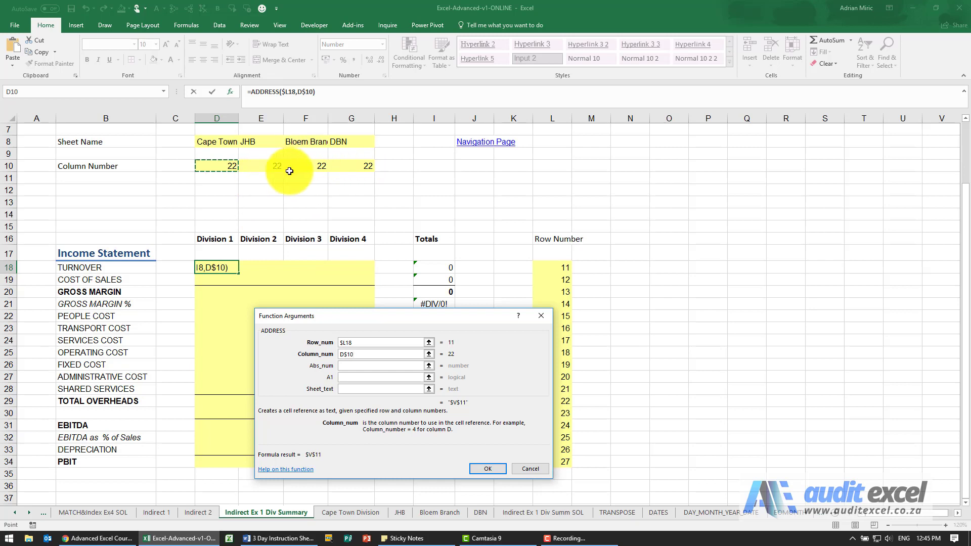
click(366, 365)
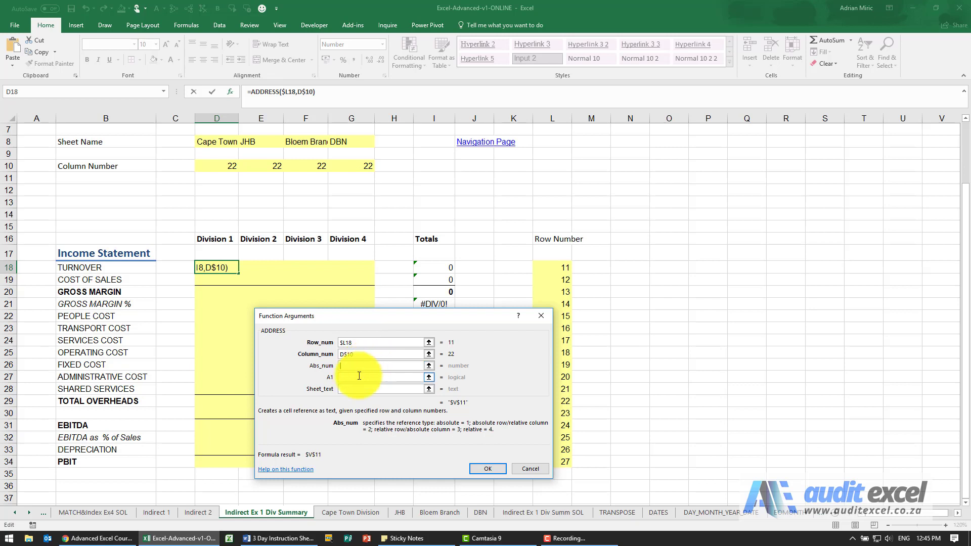
click(359, 376)
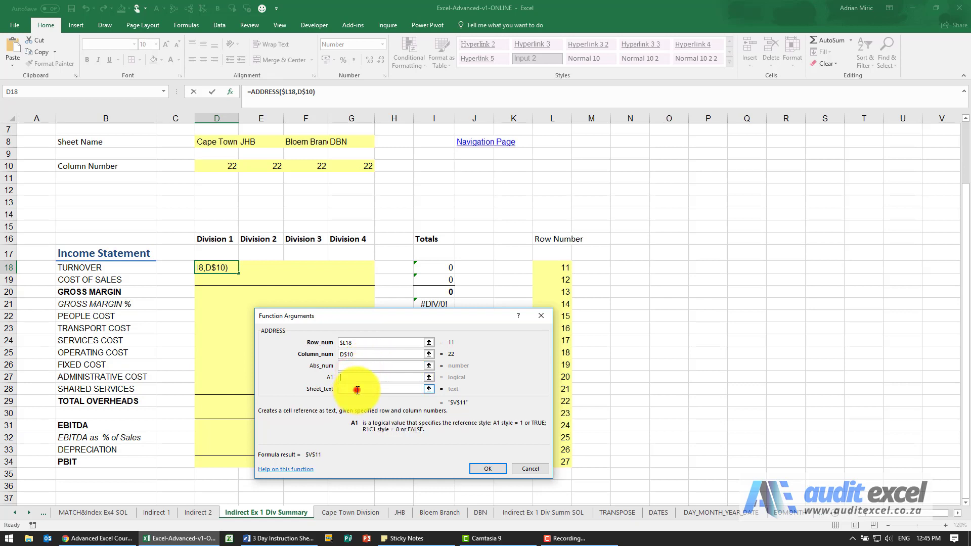
click(357, 389)
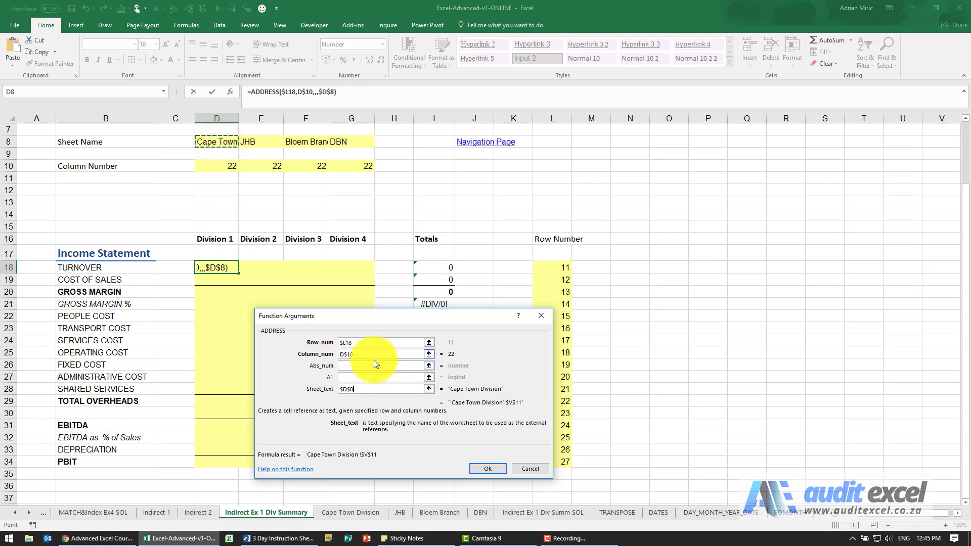
key(F4)
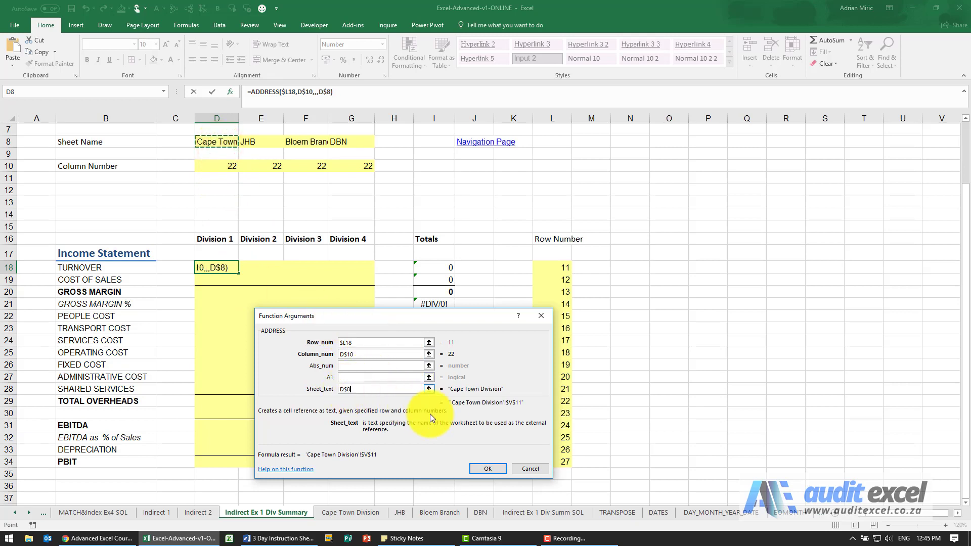
click(475, 469)
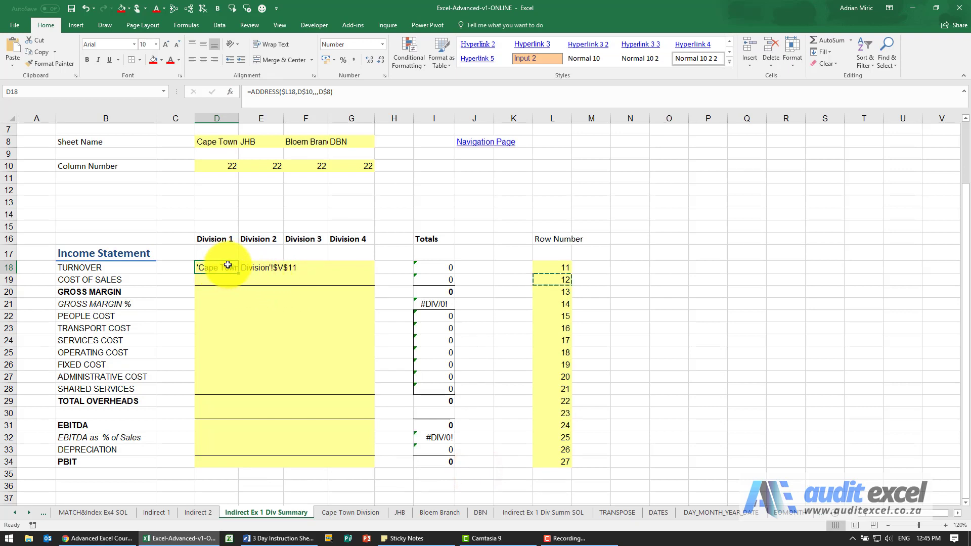
Step: Wrap the D18 ADDRESS formula in INDIRECT and check the result against the TURNOVER total on the Cape Town Division sheet
click(249, 92)
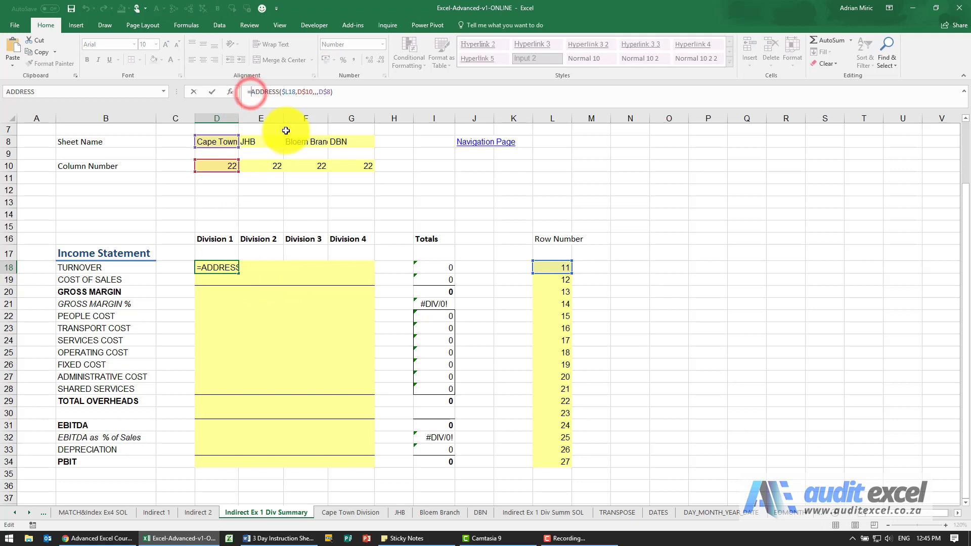
text(indirec)
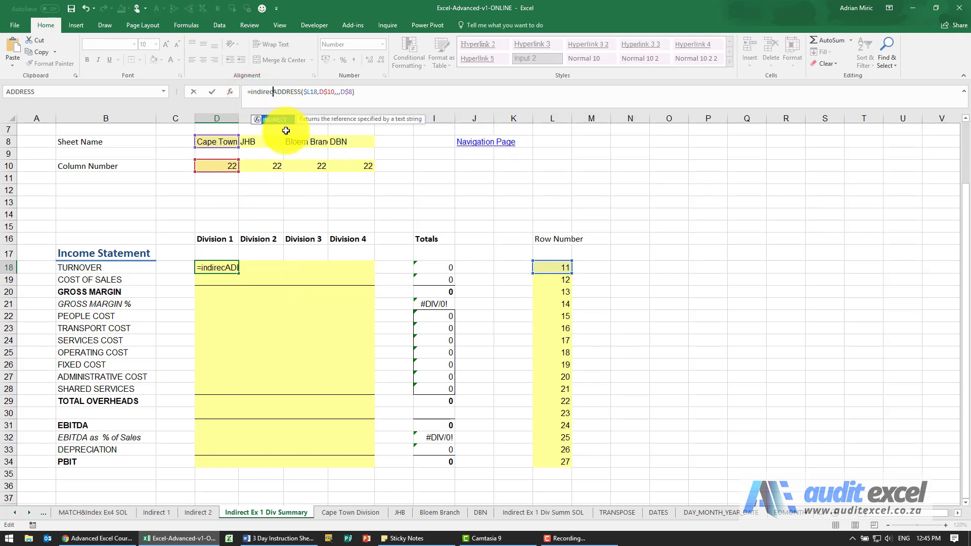
text(t()
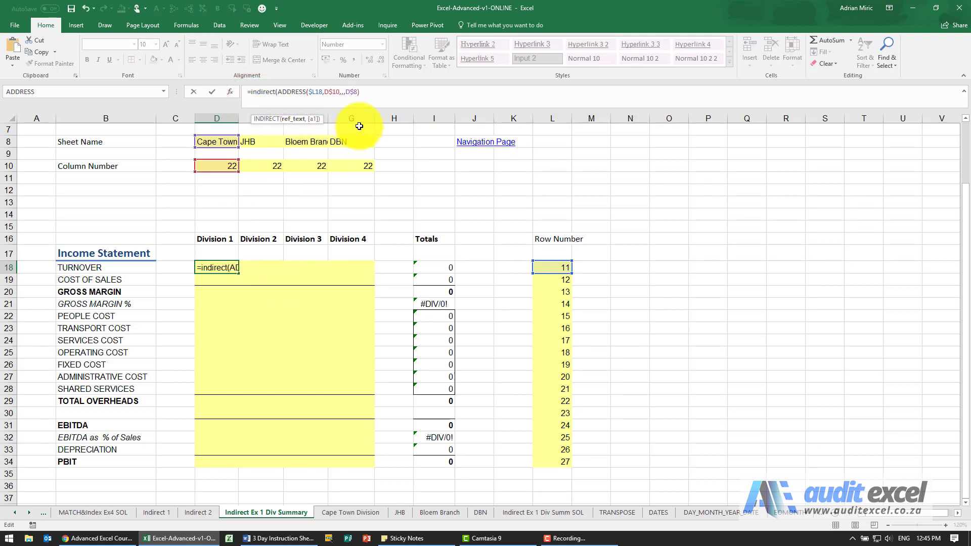
click(407, 95)
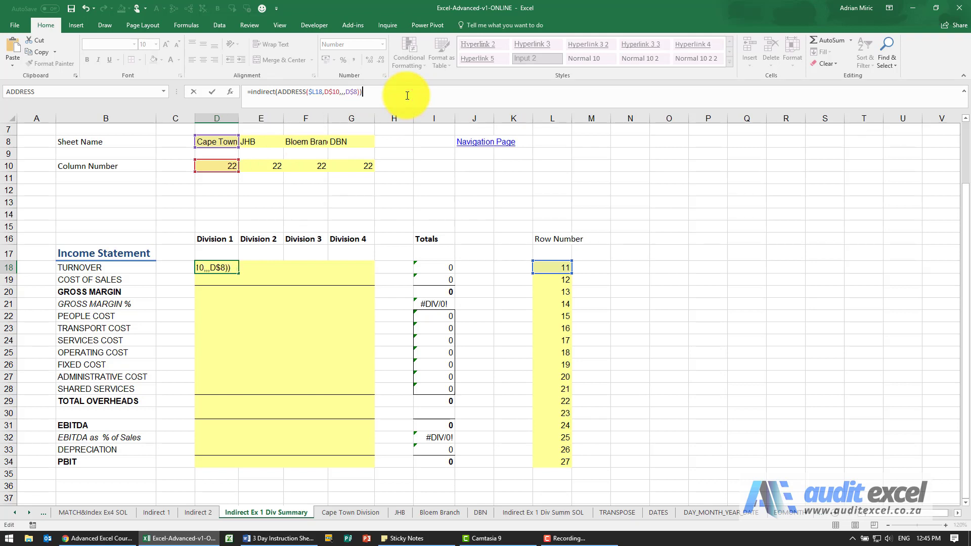
key(ctrl+Return)
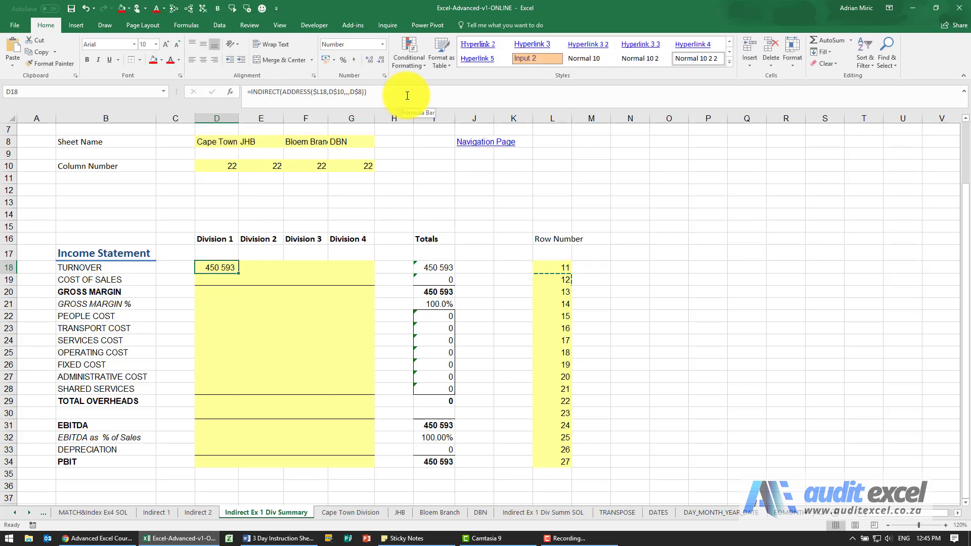
click(365, 513)
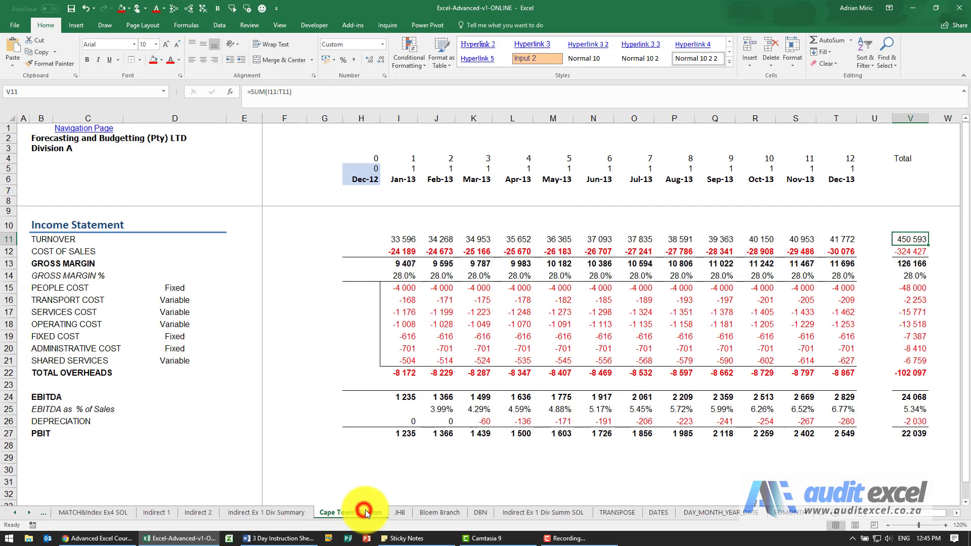
click(305, 504)
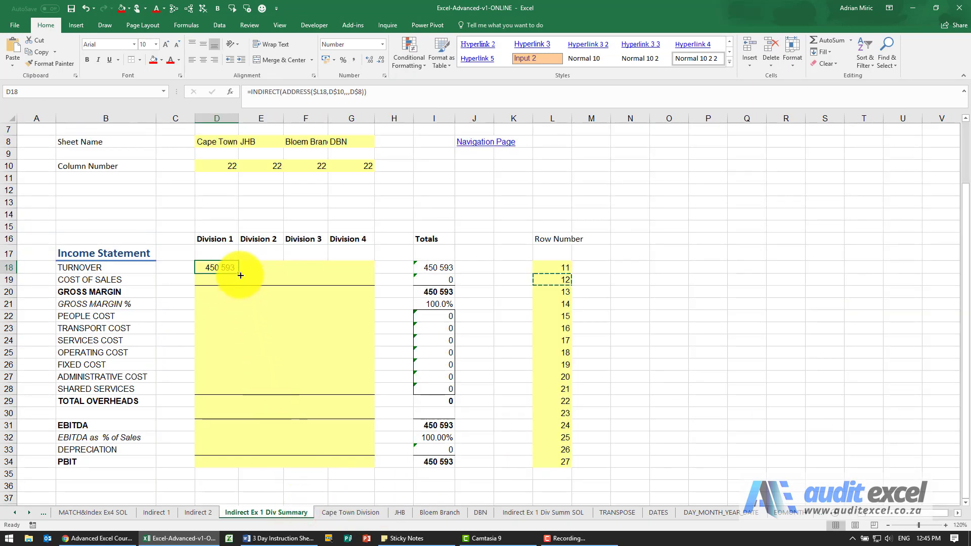
Step: Copy the D18 formula across to G18 and check Division 3's TURNOVER against the total on the Bloem Branch sheet
drag(240, 275, 354, 273)
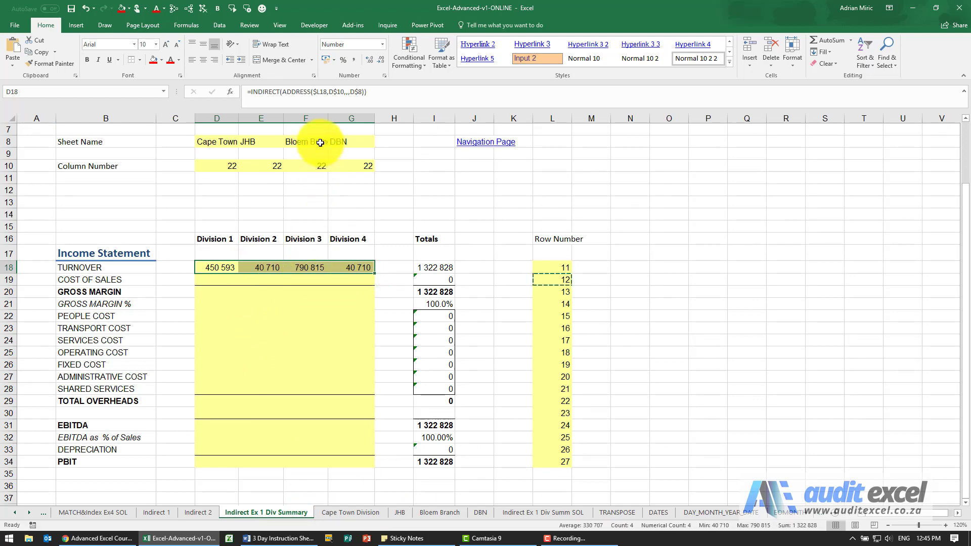
click(310, 267)
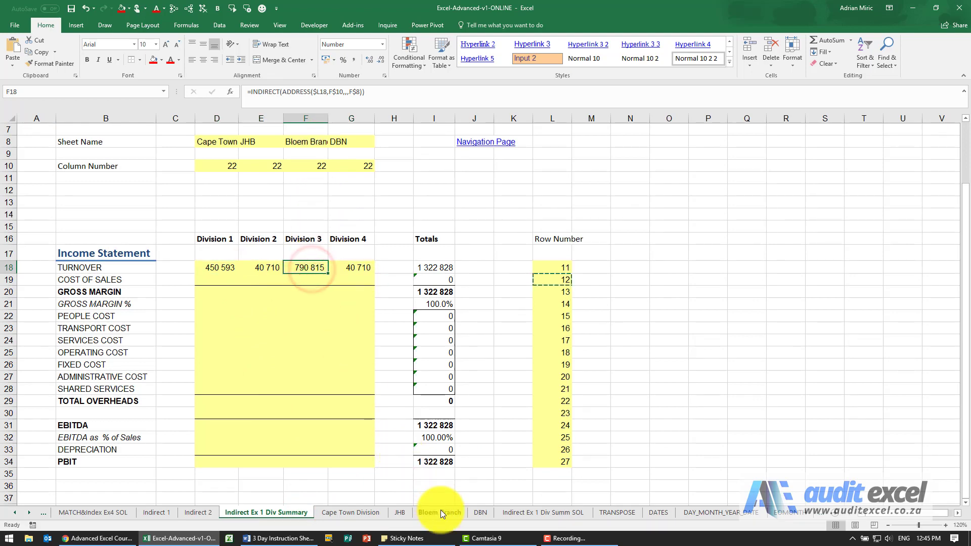
click(441, 512)
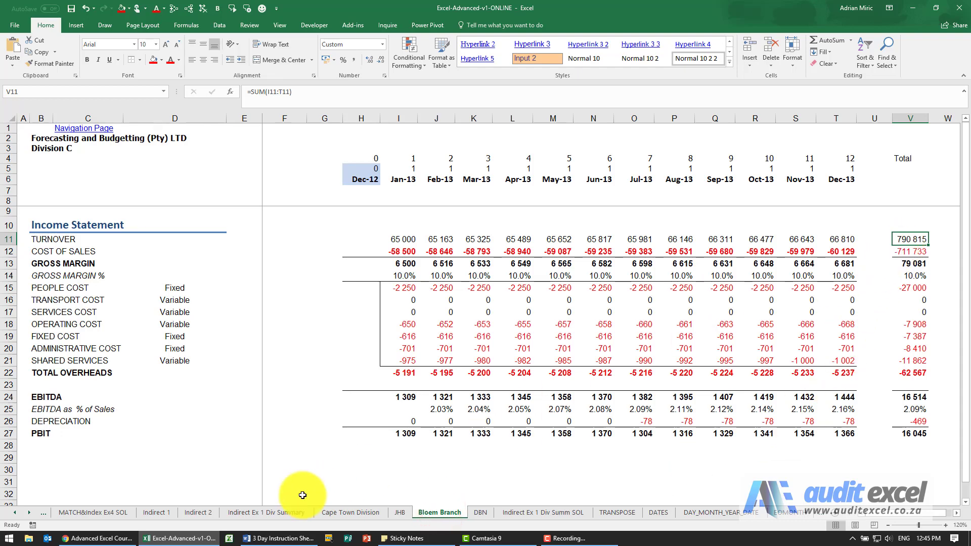
click(268, 512)
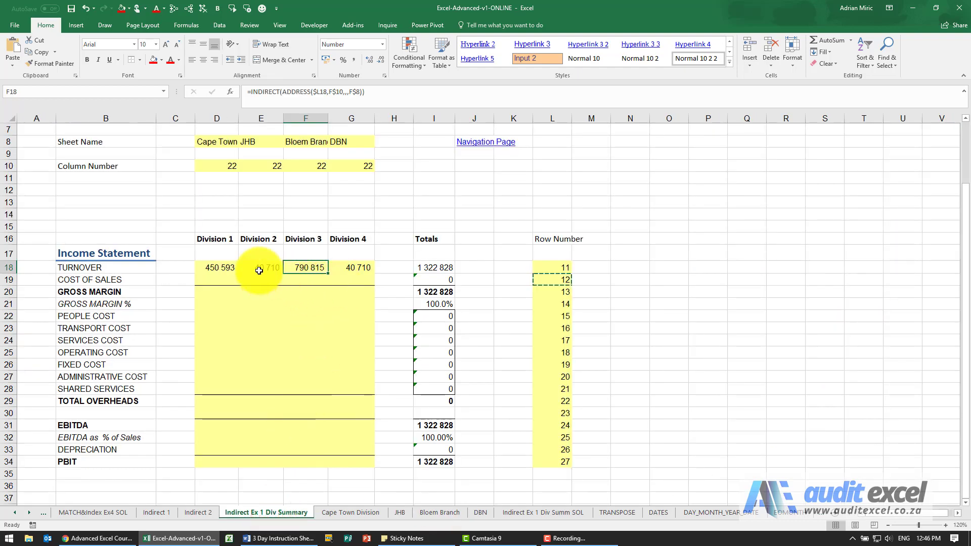
Step: Copy D18:G18 and paste only the formulas into D18:G29 and D31:G34, then widen column I slightly
drag(222, 269, 333, 270)
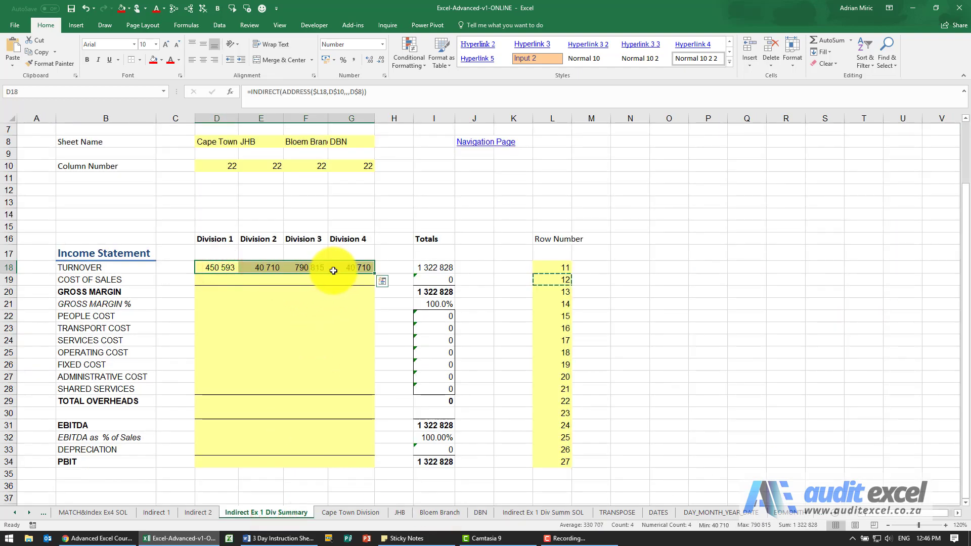
key(ctrl+c)
drag(226, 268, 350, 400)
ctrl+drag(212, 425, 356, 458)
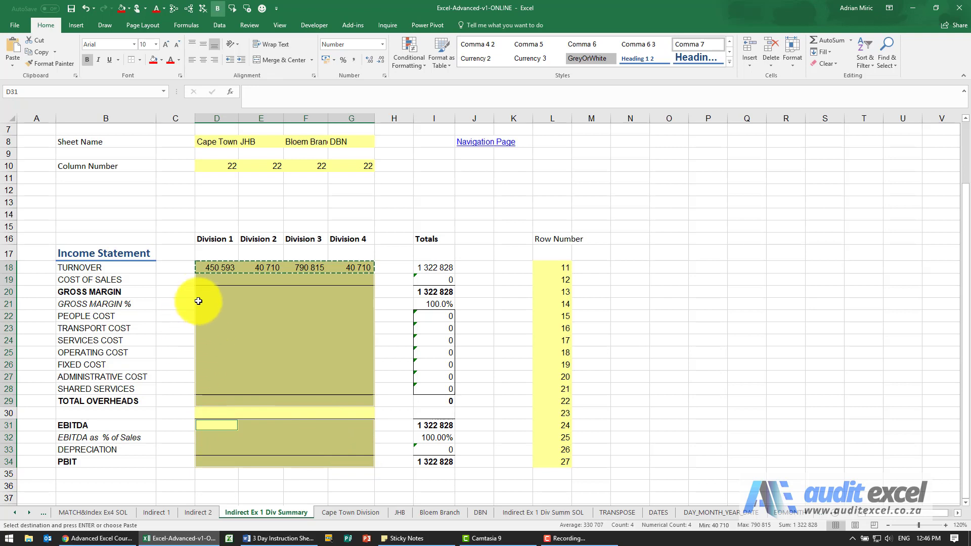
right_click(214, 423)
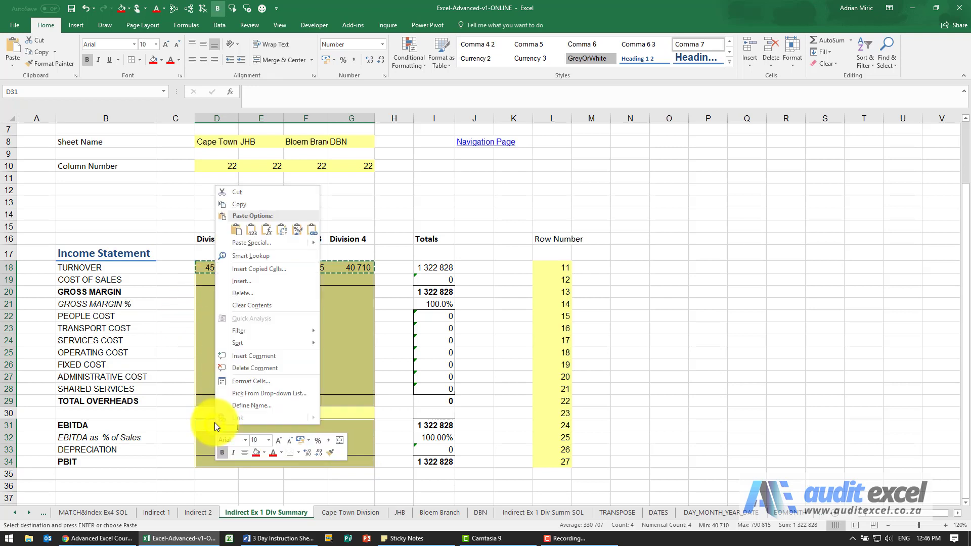
click(265, 230)
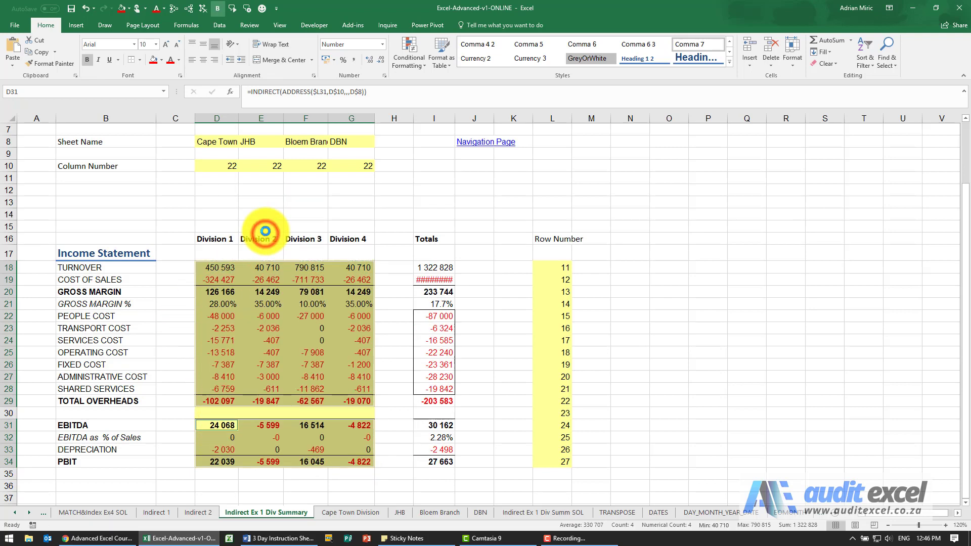
click(216, 316)
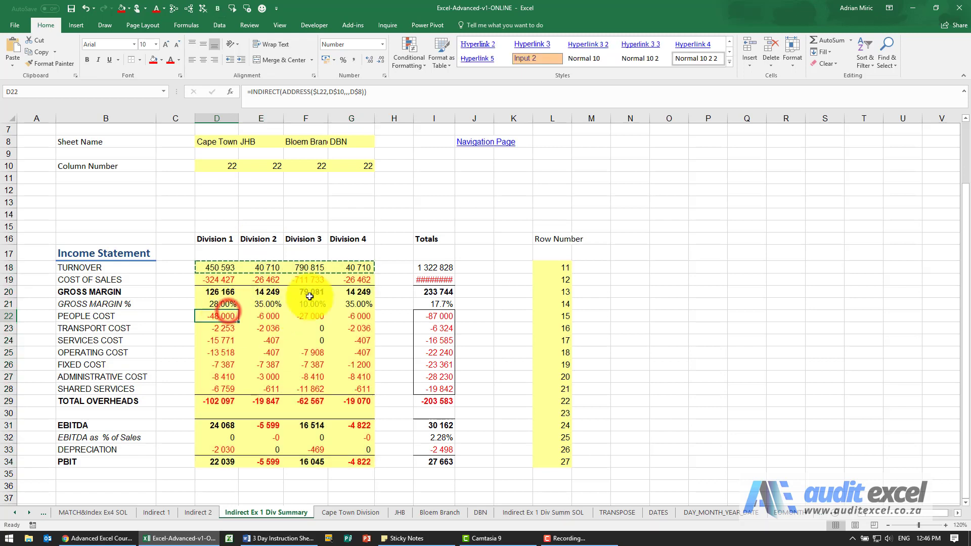
drag(454, 118, 455, 117)
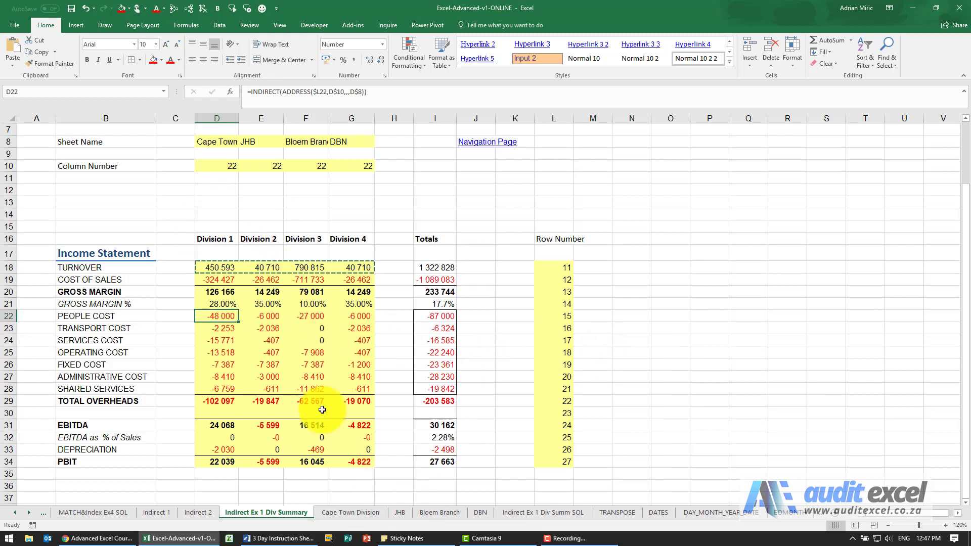
Step: Look over the monthly columns on the Cape Town Division sheet and set the summary's column number in D10 to 20
click(361, 512)
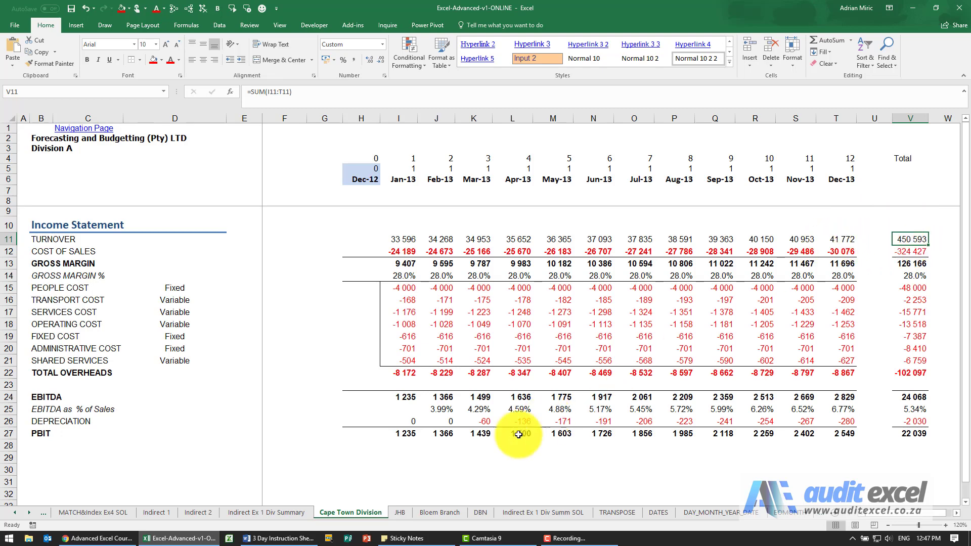
click(241, 511)
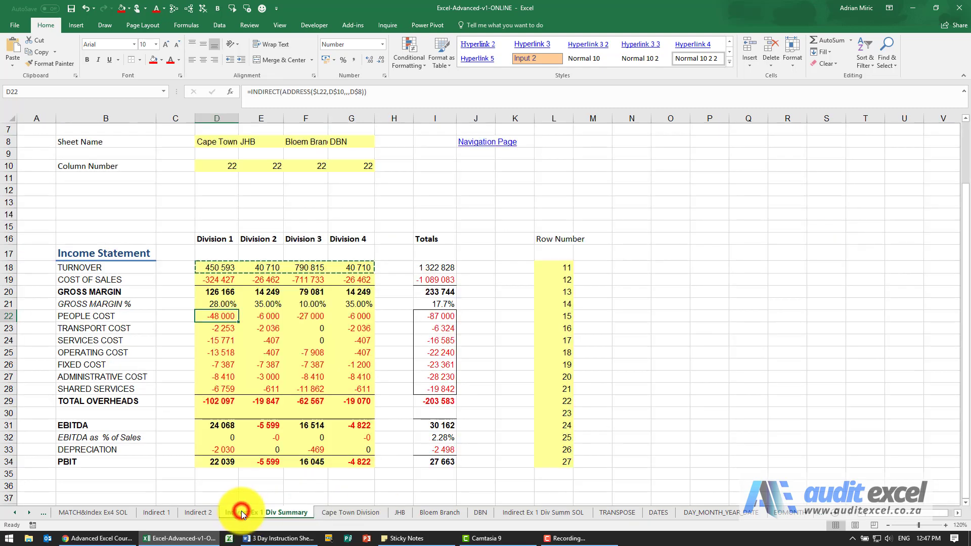
click(225, 167)
text(2)
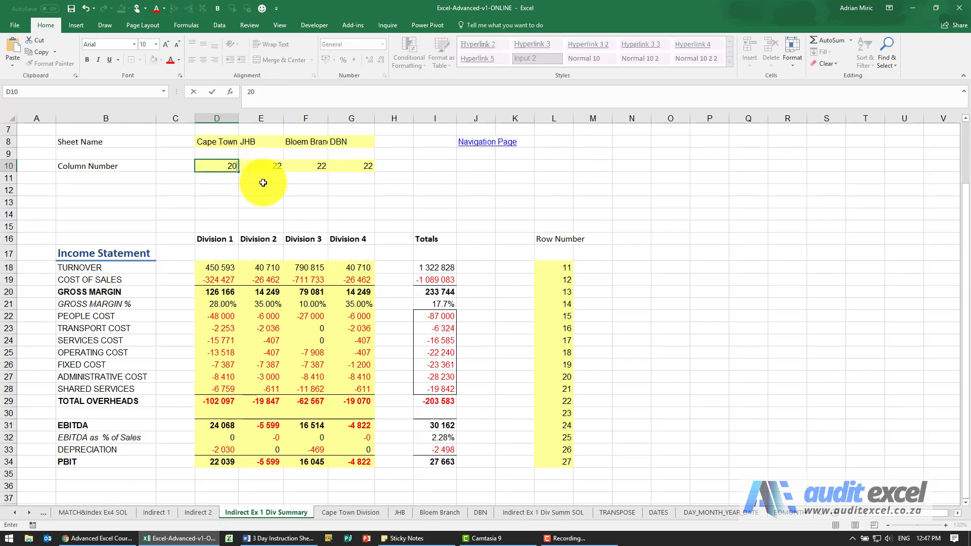
key(Return)
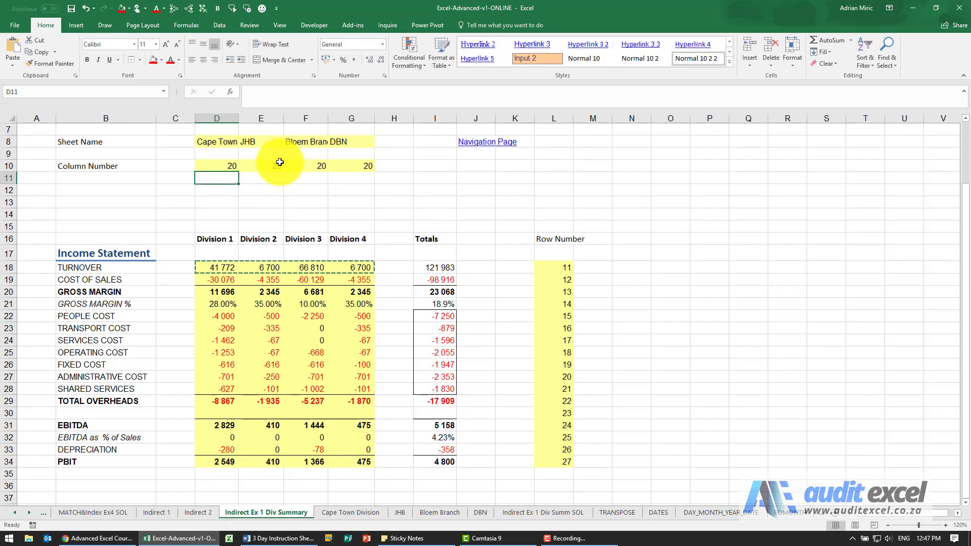